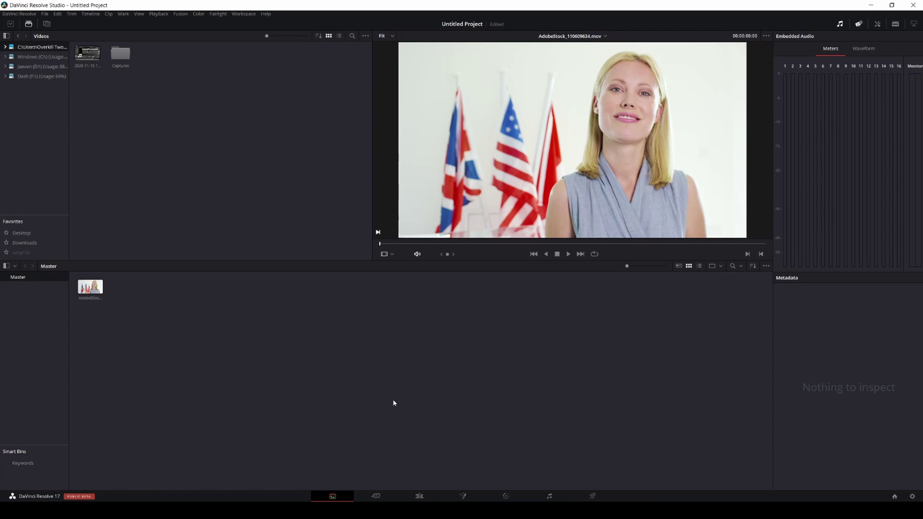
# Switch from the Media page to the Edit page
pyautogui.click(420, 496)
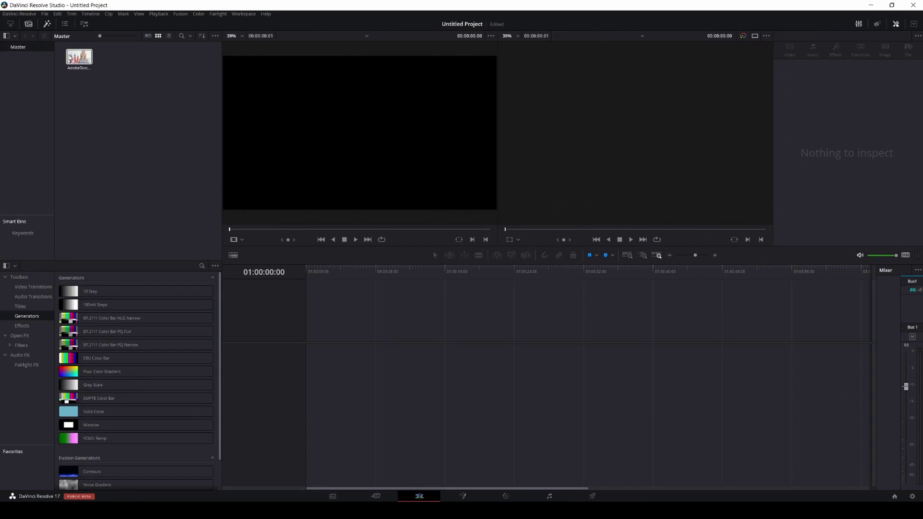
# Put the stock clip on a new timeline, go to the Color page, and set Magic Mask quality to Better
pyautogui.moveTo(80, 56); pyautogui.dragTo(321, 343)
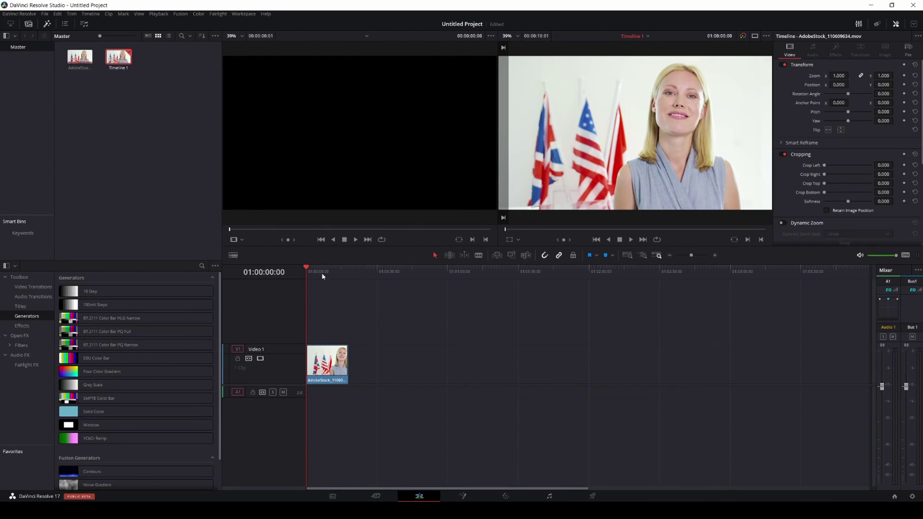
pyautogui.click(504, 496)
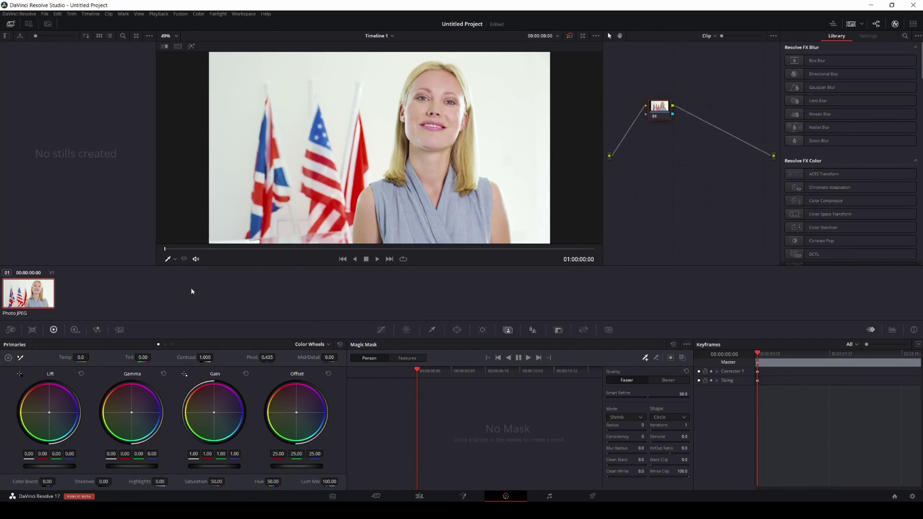
pyautogui.click(174, 260)
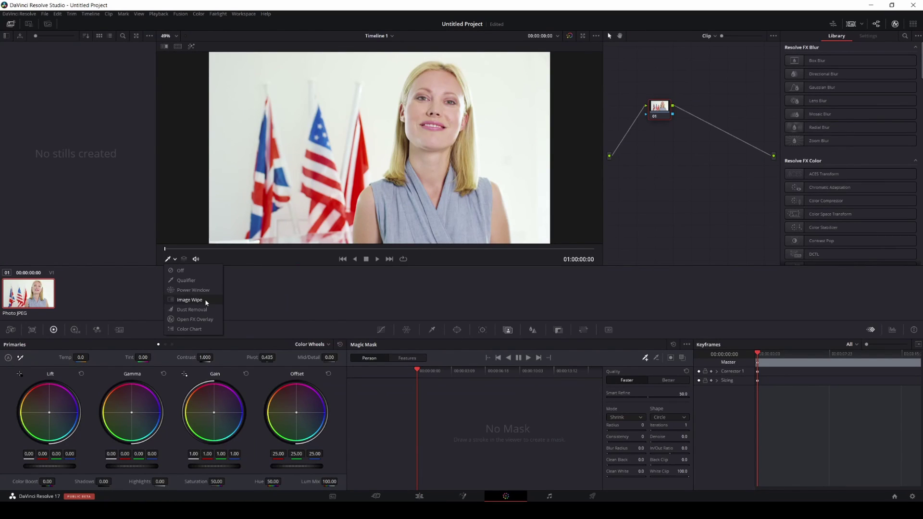
pyautogui.click(201, 283)
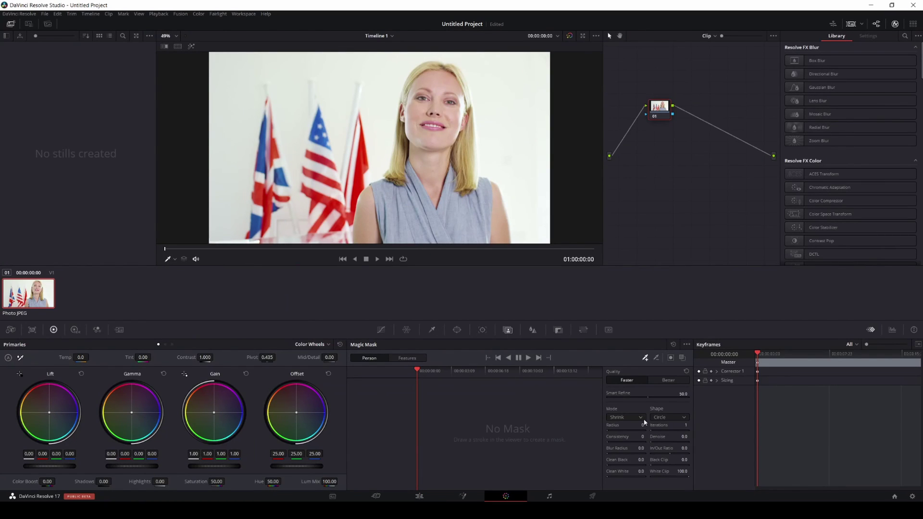
pyautogui.click(669, 380)
# Paint a Person stroke down the woman, track it, and check the mask on a later frame
pyautogui.moveTo(437, 80); pyautogui.dragTo(436, 202)
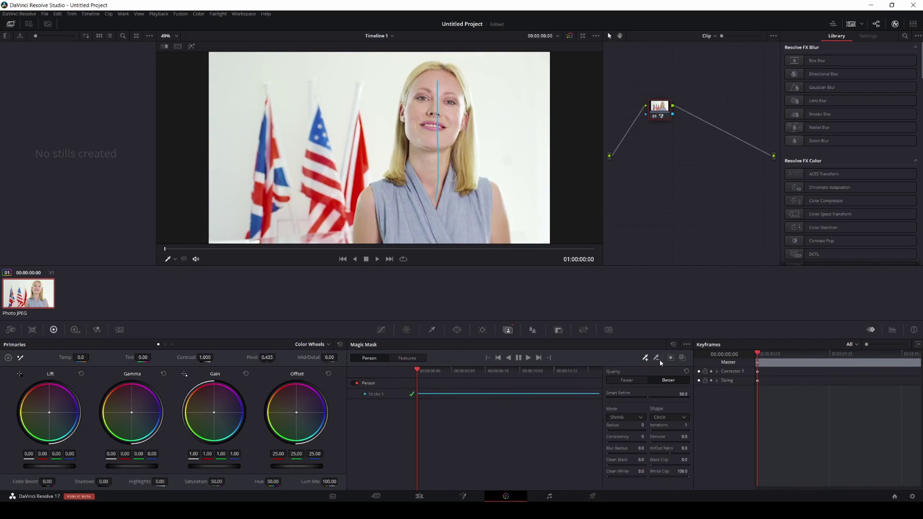
pyautogui.moveTo(417, 371); pyautogui.dragTo(521, 374)
# Link the node's mask to a new Alpha Output, hide the stroke overlay, and scrub to check the key
pyautogui.click(417, 371)
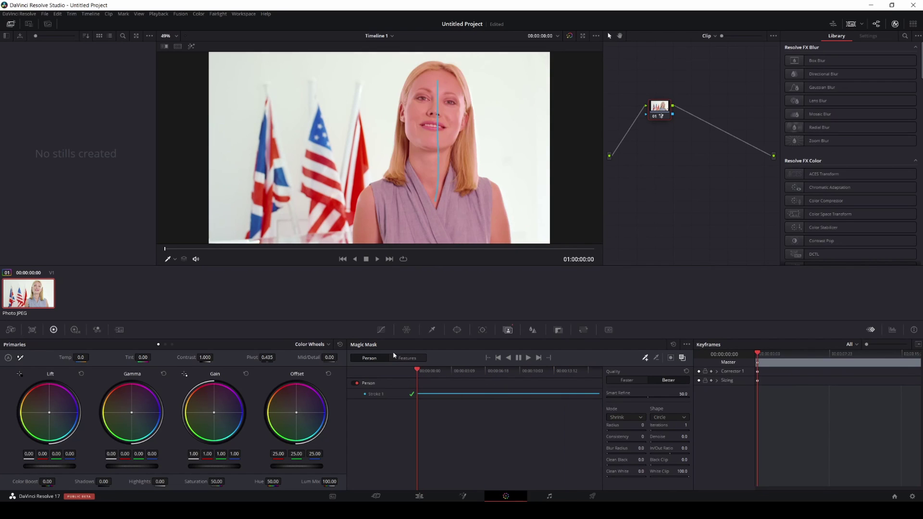
pyautogui.rightClick(684, 171)
pyautogui.click(703, 194)
pyautogui.moveTo(753, 157); pyautogui.dragTo(774, 169)
pyautogui.click(682, 358)
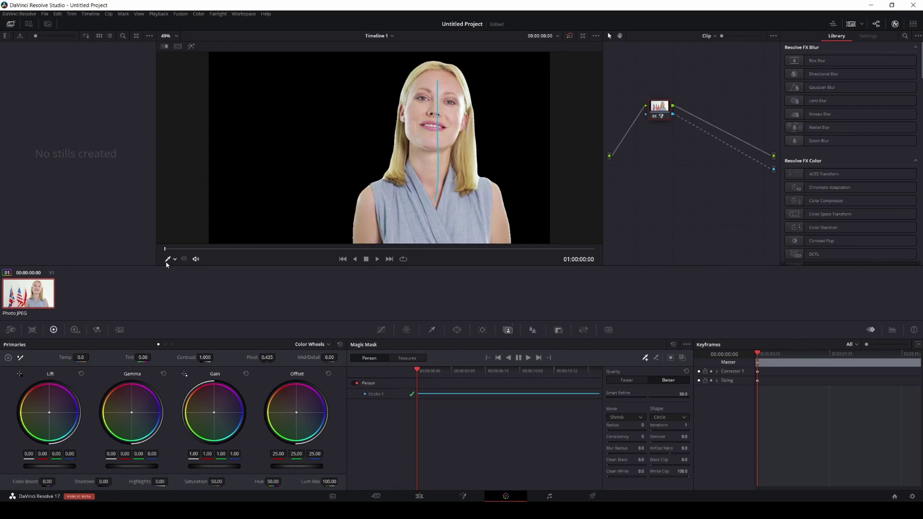
pyautogui.click(167, 261)
pyautogui.moveTo(277, 256); pyautogui.dragTo(588, 262)
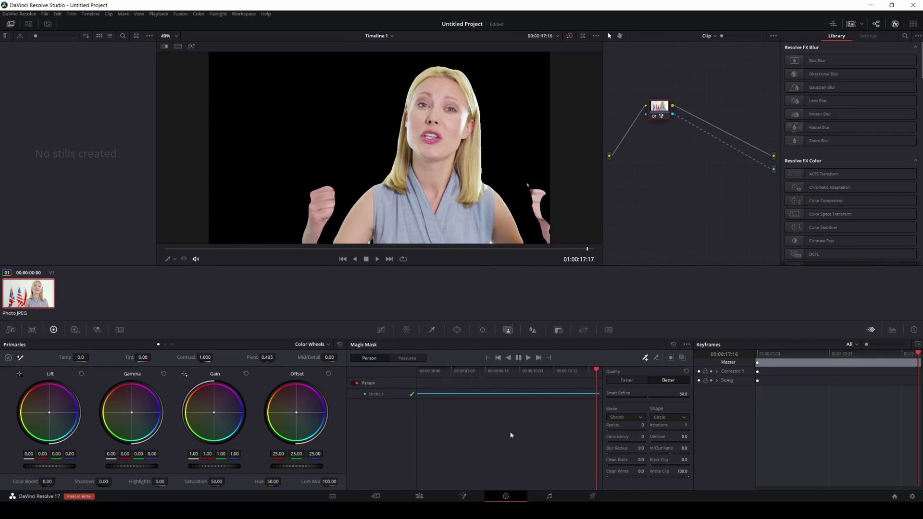
# On the Deliver page, apply the 2560×1440 render preset
pyautogui.click(597, 498)
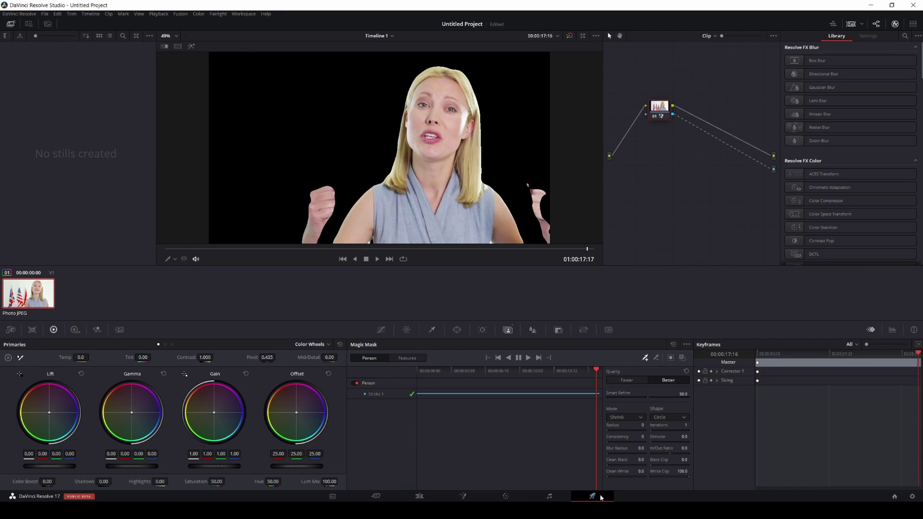
pyautogui.scroll(1, 50, 62)
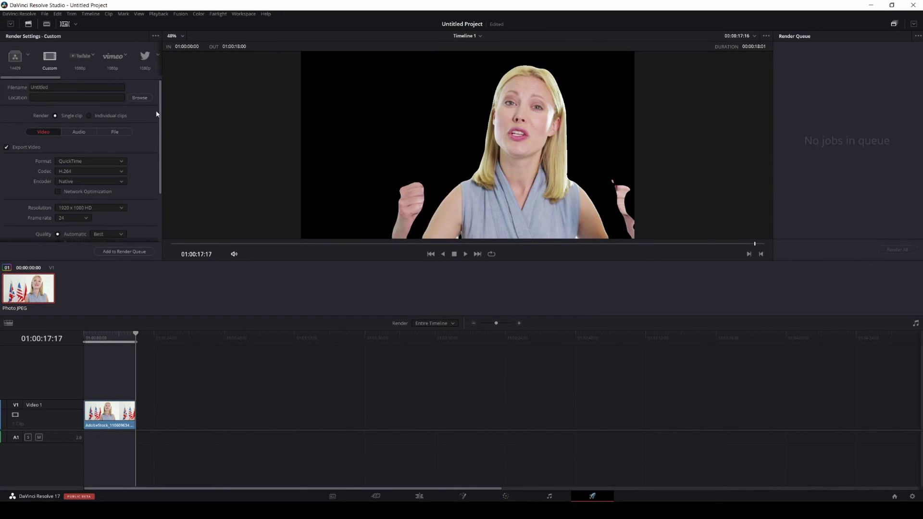
pyautogui.click(15, 57)
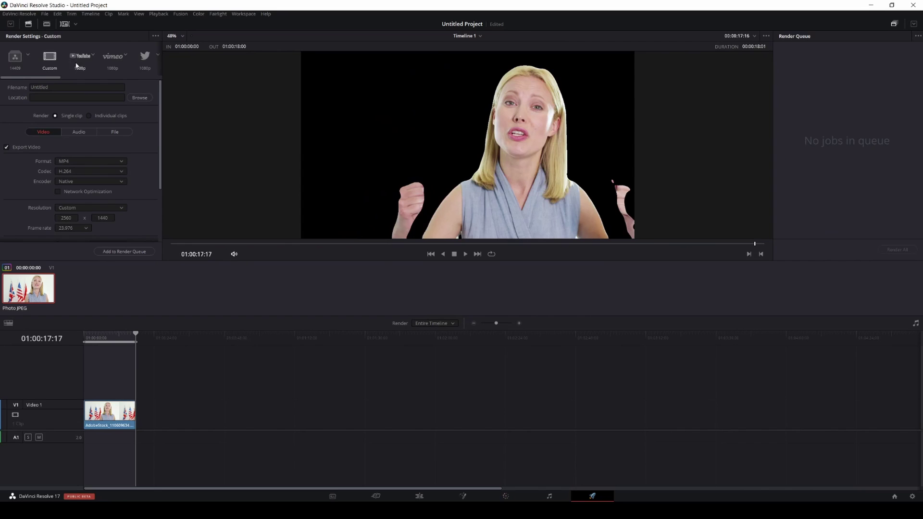
pyautogui.scroll(-1, 102, 203)
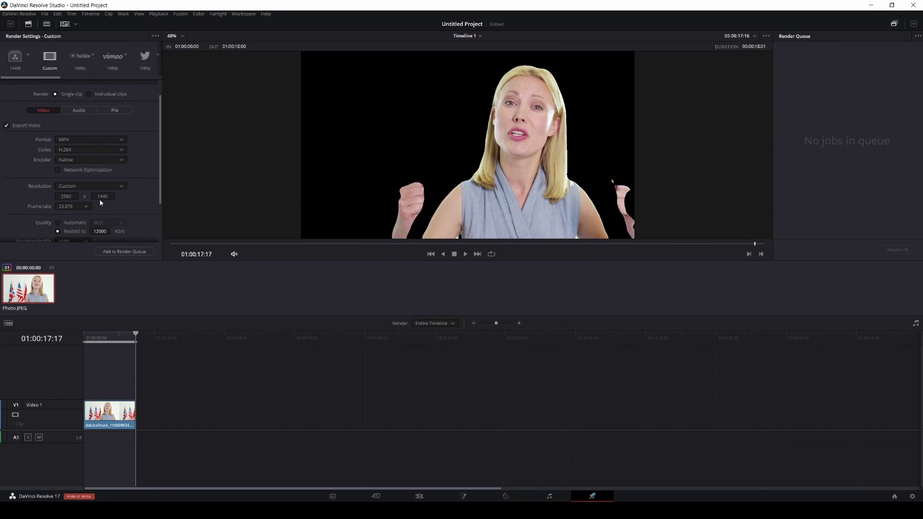
# Set format to TIFF with RGB 8 bits codec, expand Advanced Settings, and render as individual clips
pyautogui.click(77, 140)
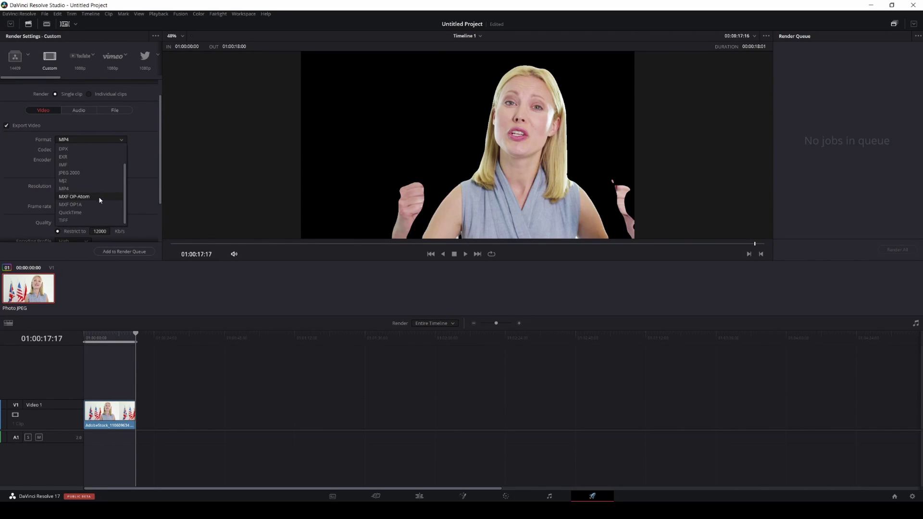
pyautogui.click(86, 221)
pyautogui.click(90, 171)
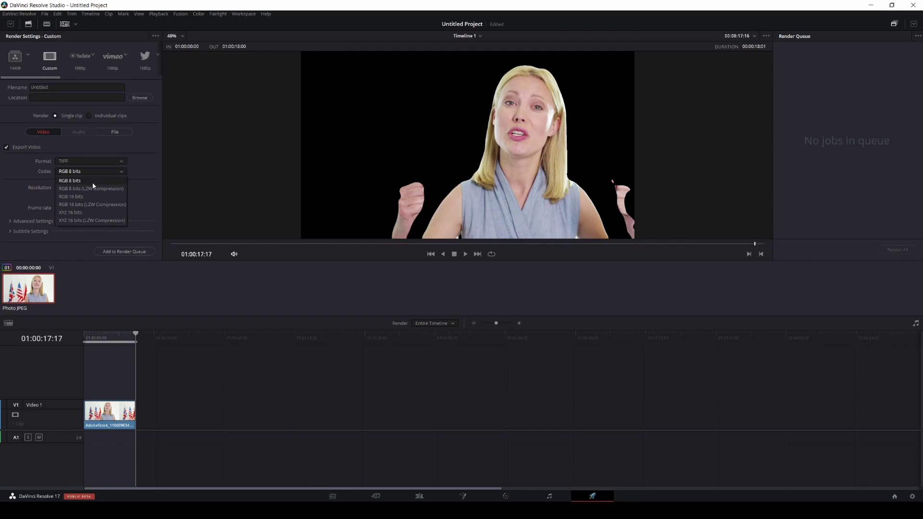
pyautogui.click(112, 181)
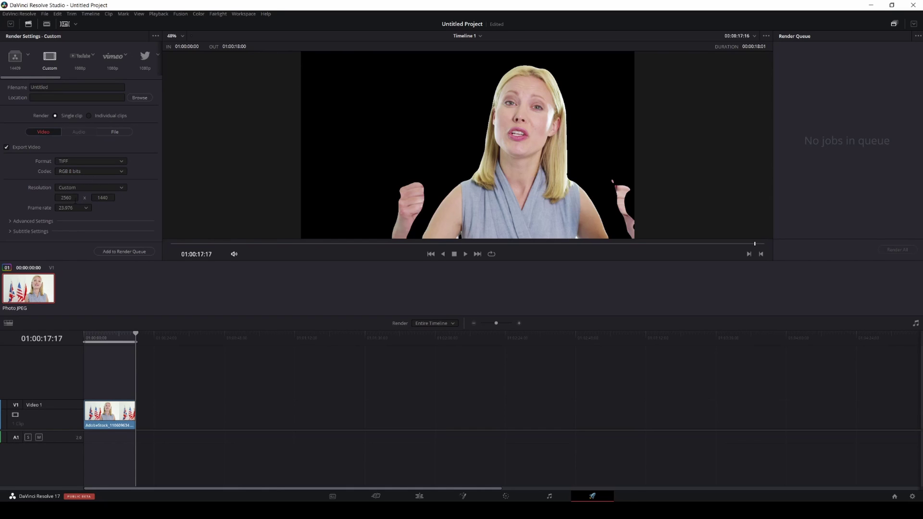
pyautogui.click(32, 221)
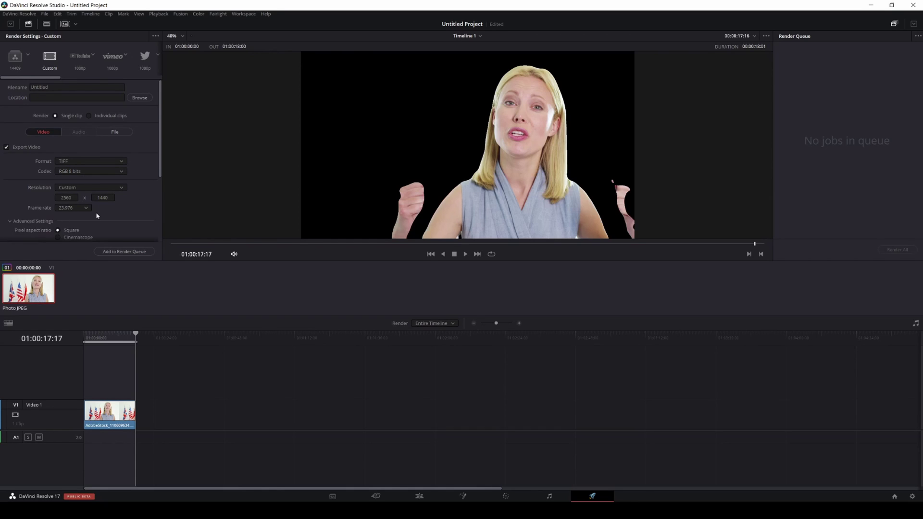
pyautogui.scroll(-2, 82, 208)
pyautogui.scroll(2, 136, 211)
pyautogui.click(89, 116)
# Enable Export Alpha and show the output file naming options
pyautogui.click(72, 219)
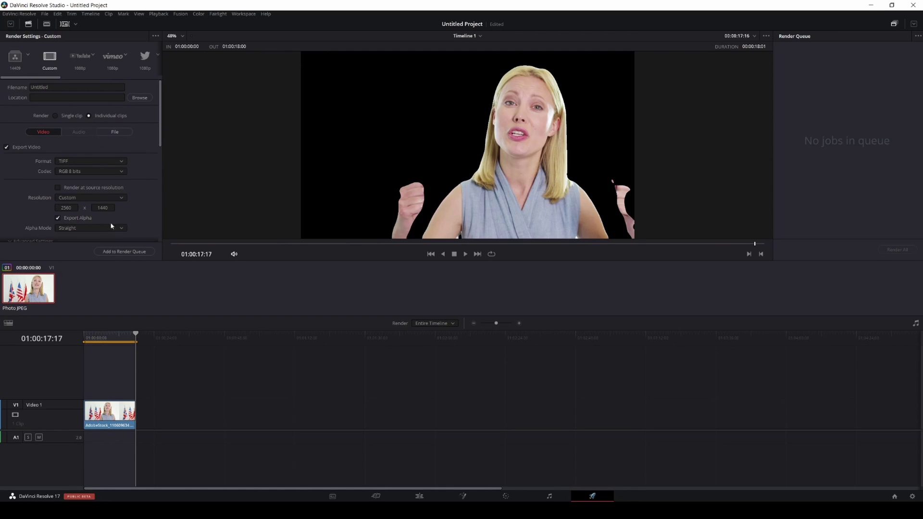
pyautogui.scroll(-3, 116, 218)
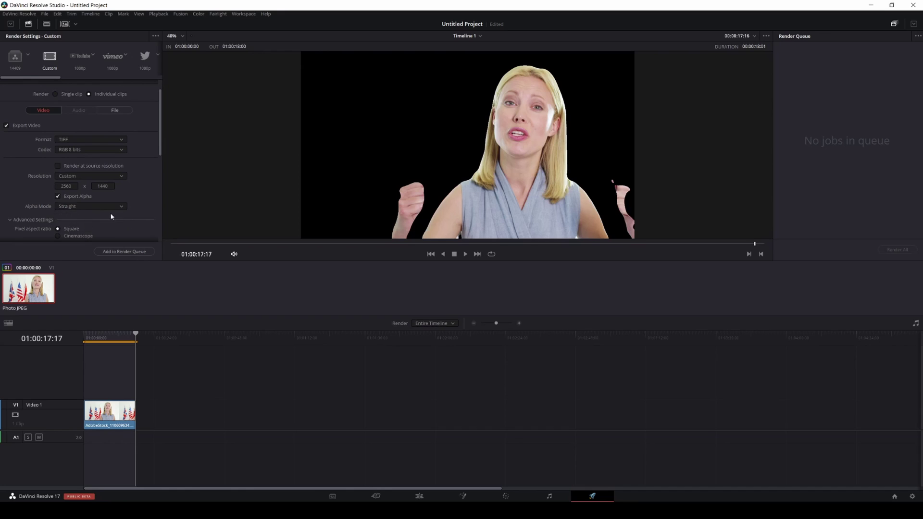
pyautogui.scroll(5, 96, 211)
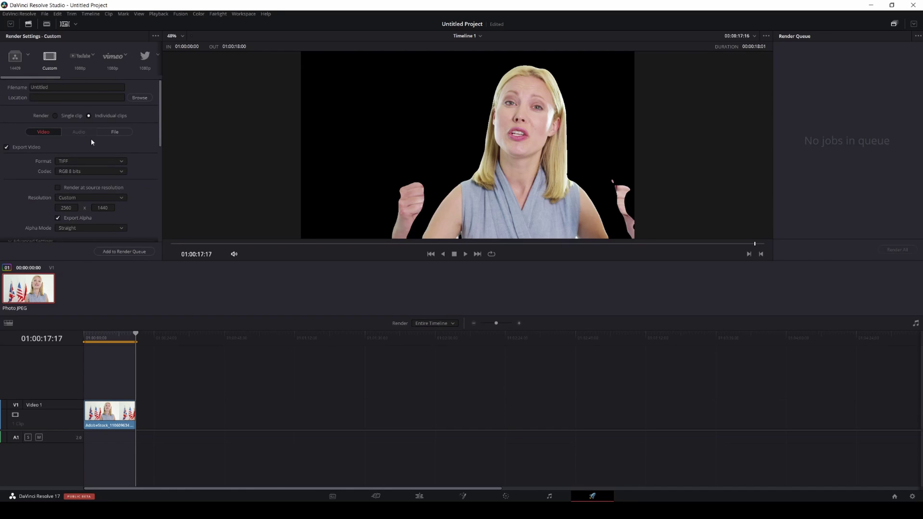
pyautogui.click(116, 133)
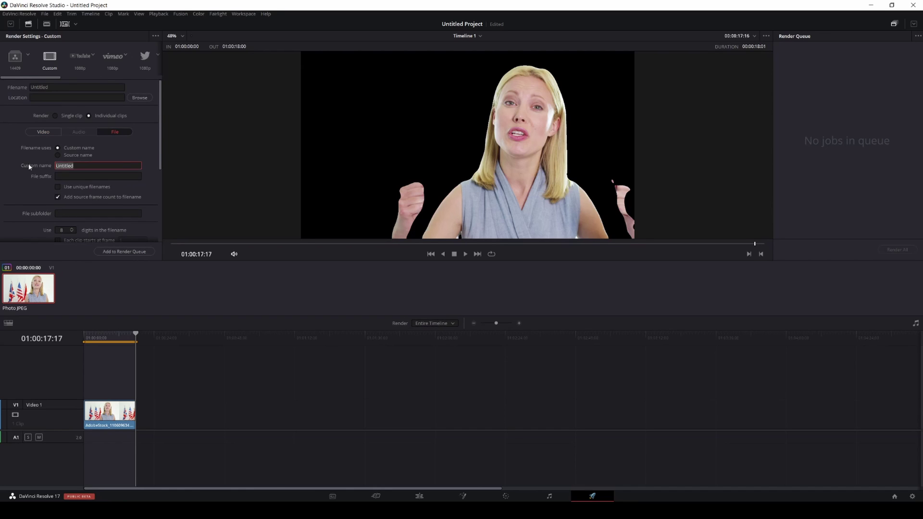
# Set the render destination to the Desktop\tut folder
pyautogui.click(140, 97)
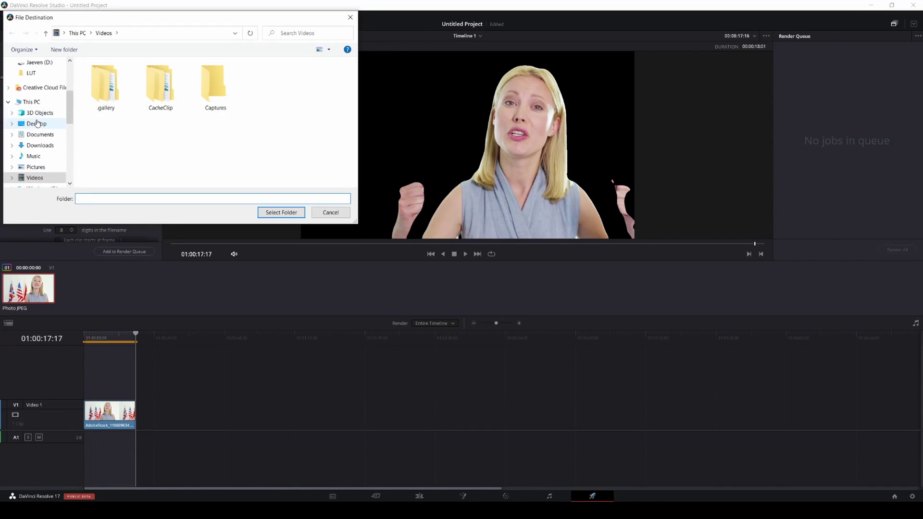
pyautogui.click(38, 124)
pyautogui.scroll(-2, 204, 144)
pyautogui.doubleClick(260, 135)
pyautogui.click(278, 212)
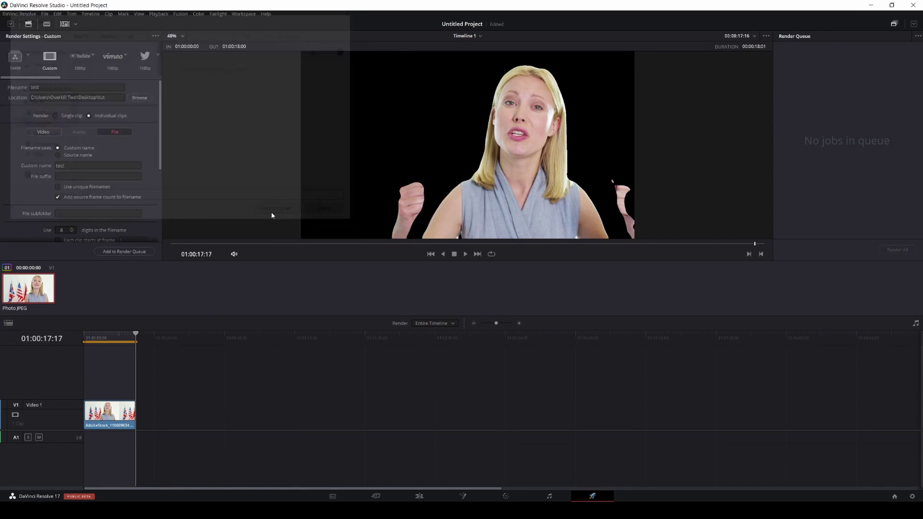
# Add the job to the render queue, dismiss the resolution warning, and render it
pyautogui.click(124, 252)
pyautogui.click(542, 303)
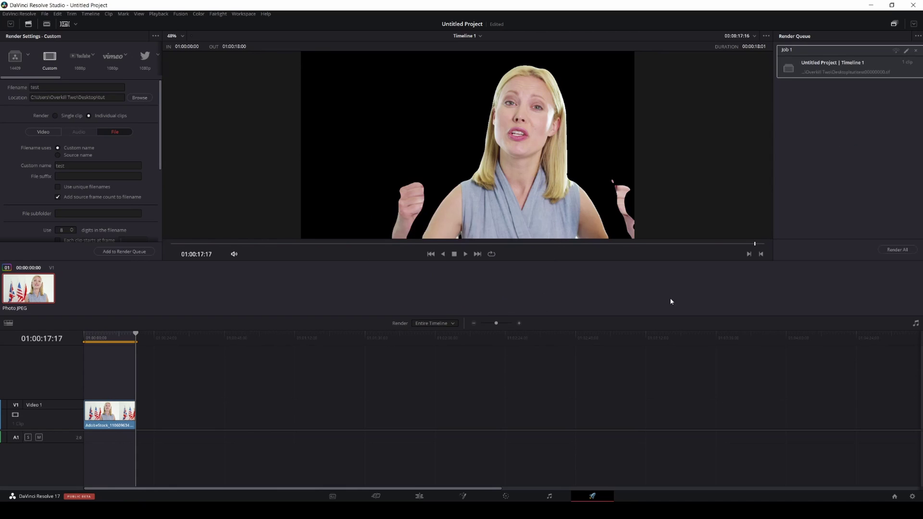
pyautogui.click(897, 250)
pyautogui.hotkey('alt', 'Tab')
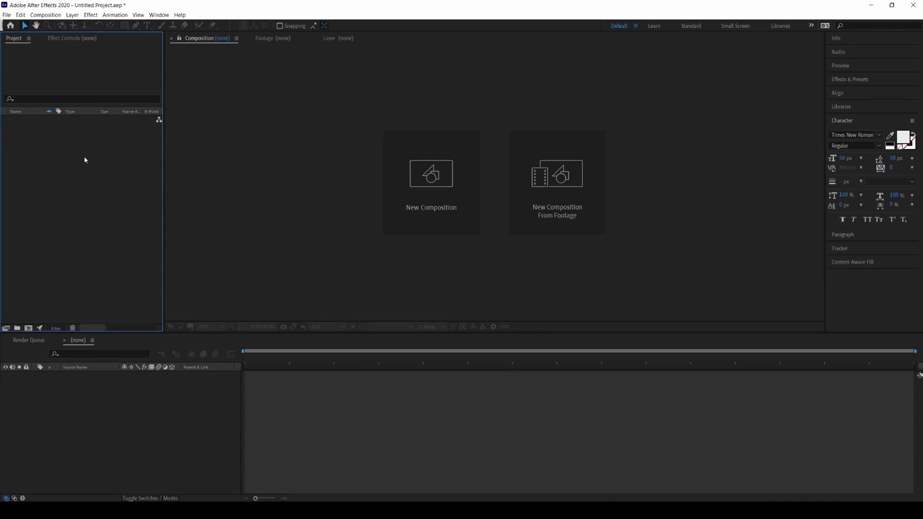
# Import the TIFF sequence from the tut folder, accepting its alpha interpretation
pyautogui.doubleClick(132, 158)
pyautogui.scroll(-10, 378, 260)
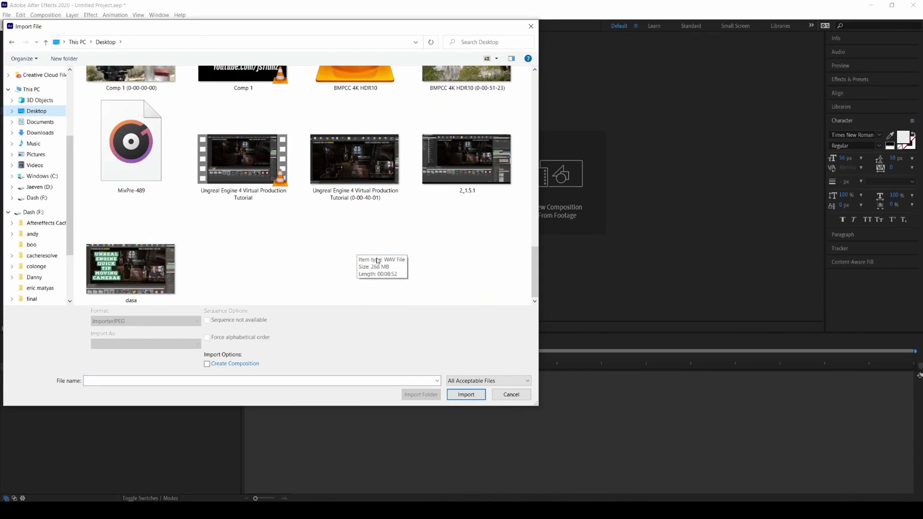
pyautogui.scroll(5, 316, 221)
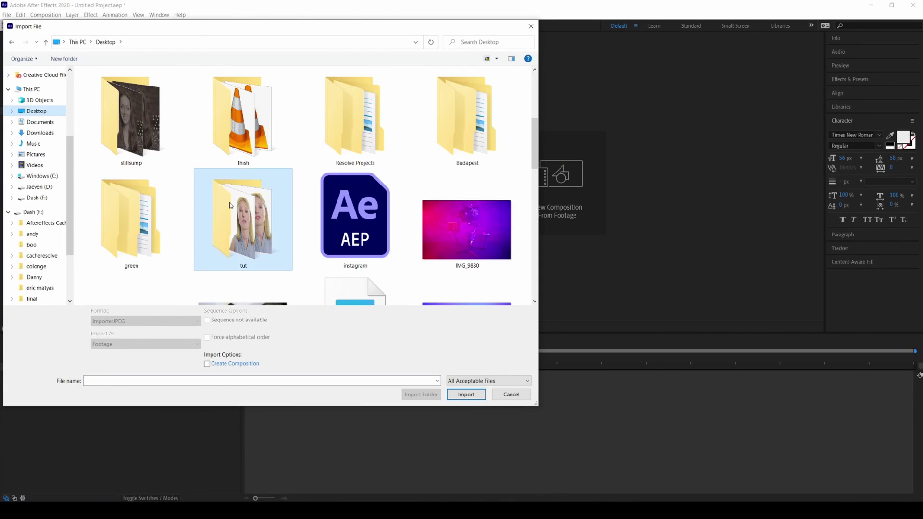
pyautogui.doubleClick(229, 205)
pyautogui.doubleClick(106, 99)
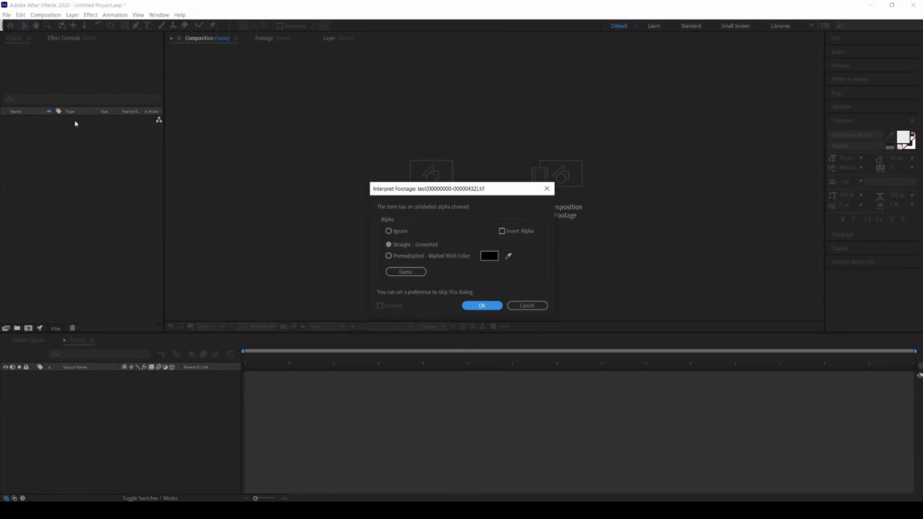
pyautogui.click(482, 305)
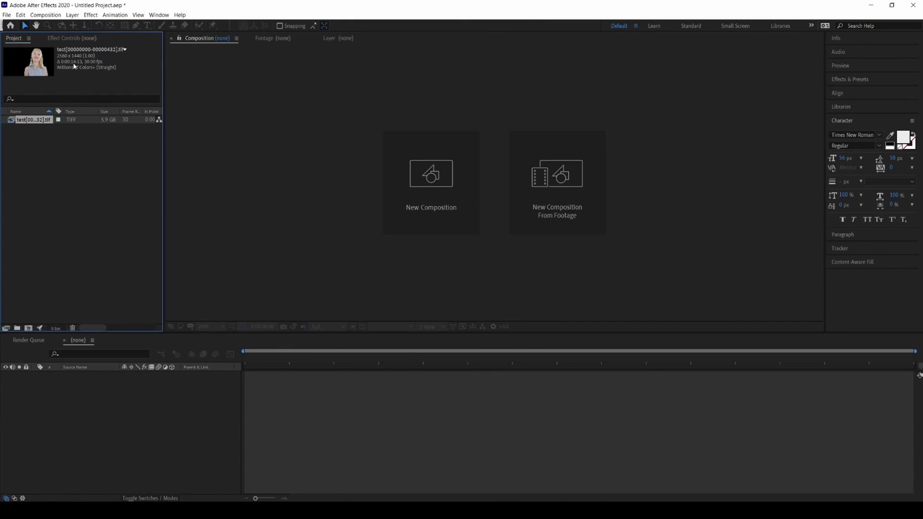
# Interpret the footage at 24 fps and build a new composition from it
pyautogui.rightClick(33, 122)
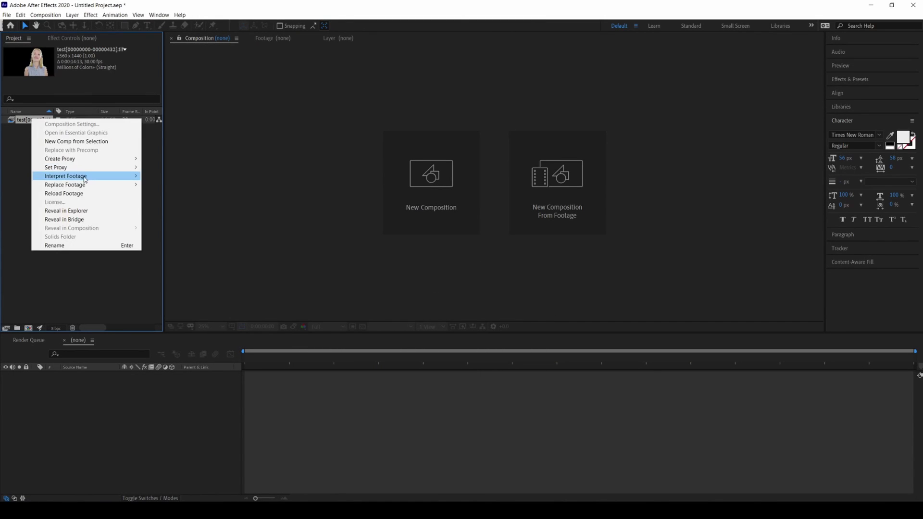
pyautogui.moveTo(130, 175)
pyautogui.click(232, 178)
pyautogui.write('24')
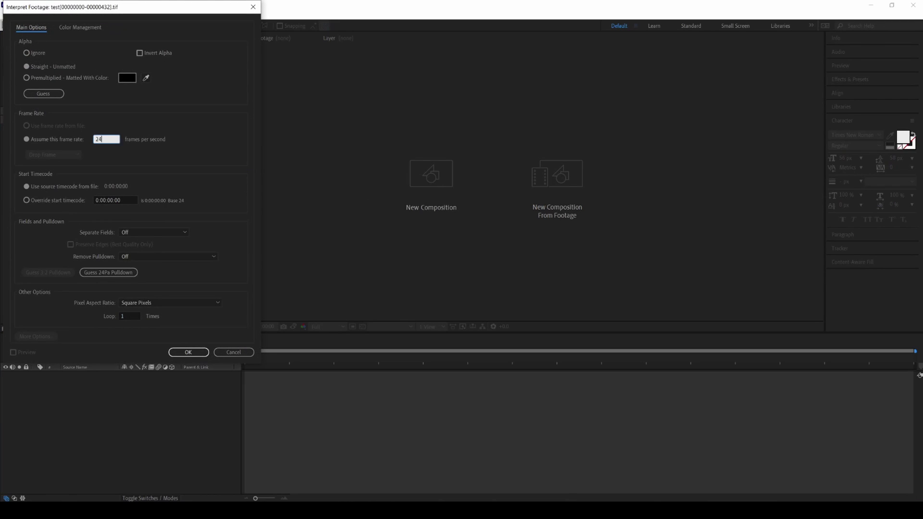
pyautogui.press('Return')
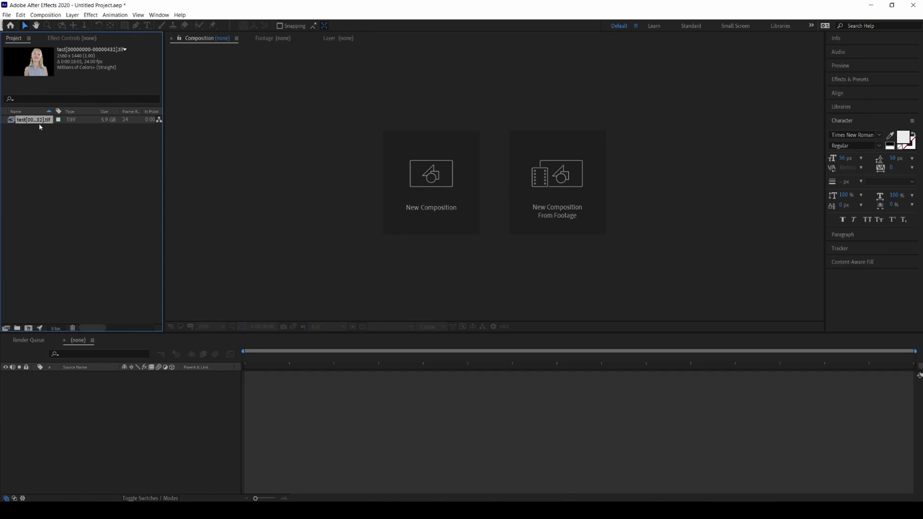
pyautogui.moveTo(37, 120); pyautogui.dragTo(37, 326)
# Import the 540A8786.JPG background photo from the Desktop
pyautogui.doubleClick(111, 229)
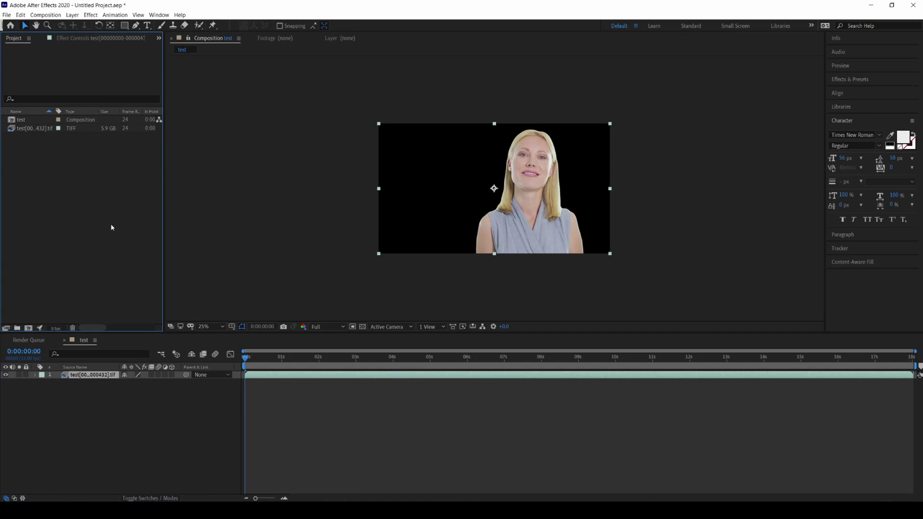
pyautogui.click(36, 82)
pyautogui.scroll(-3, 361, 207)
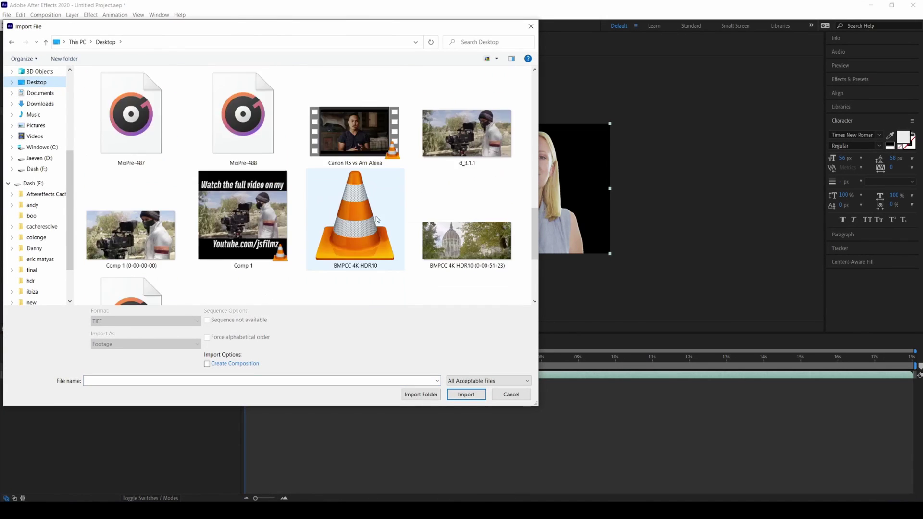
pyautogui.scroll(3, 437, 235)
pyautogui.doubleClick(437, 235)
# Place the photo beneath the woman's layer and preview the composite
pyautogui.moveTo(34, 120); pyautogui.dragTo(128, 466)
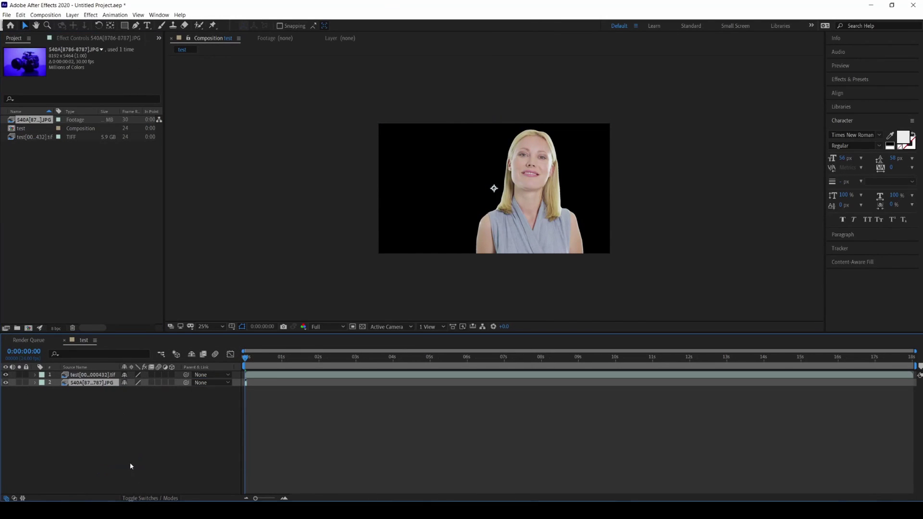
pyautogui.press('space')
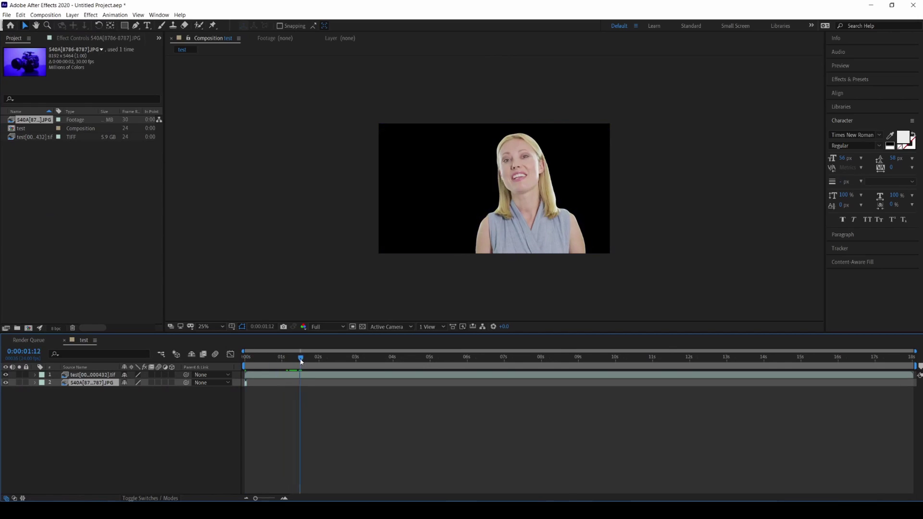
pyautogui.press('space')
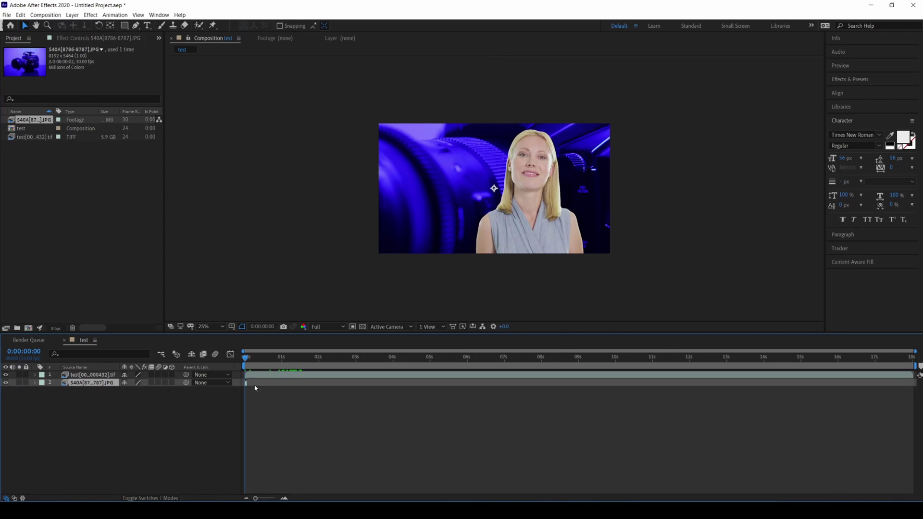
pyautogui.rightClick(106, 384)
# Apply Time > Freeze Frame to the background photo and preview the composite
pyautogui.moveTo(159, 201)
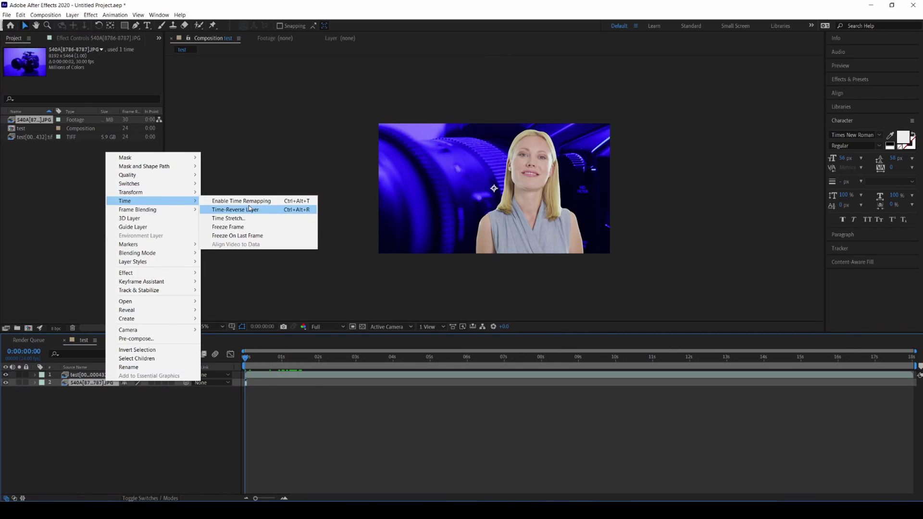
pyautogui.click(242, 227)
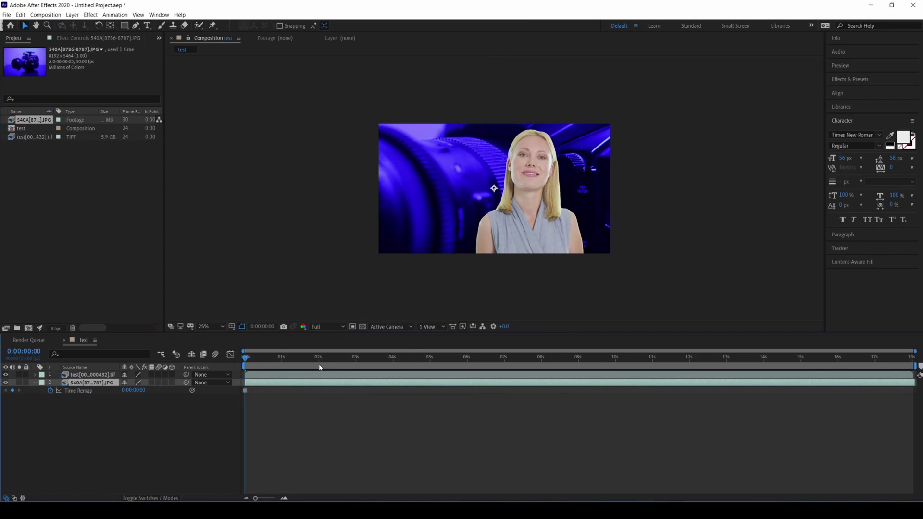
pyautogui.press('space')
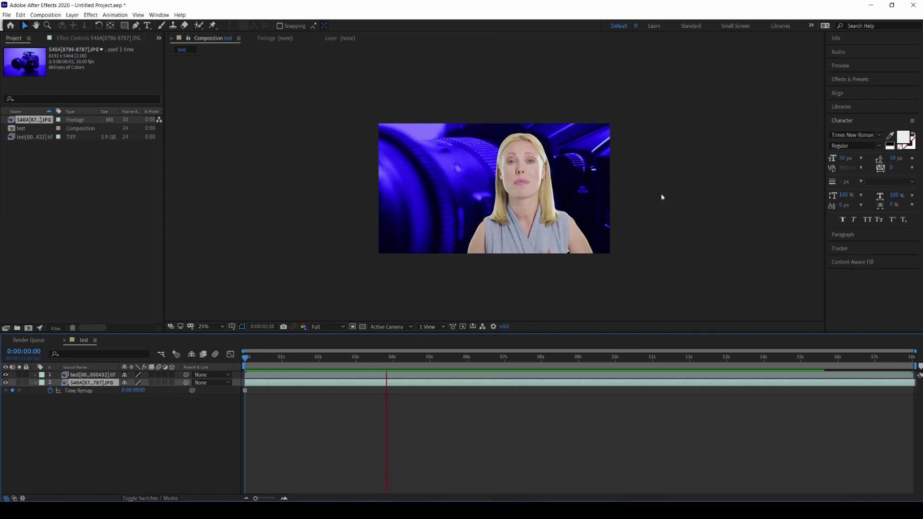
pyautogui.press('space')
pyautogui.press('space')
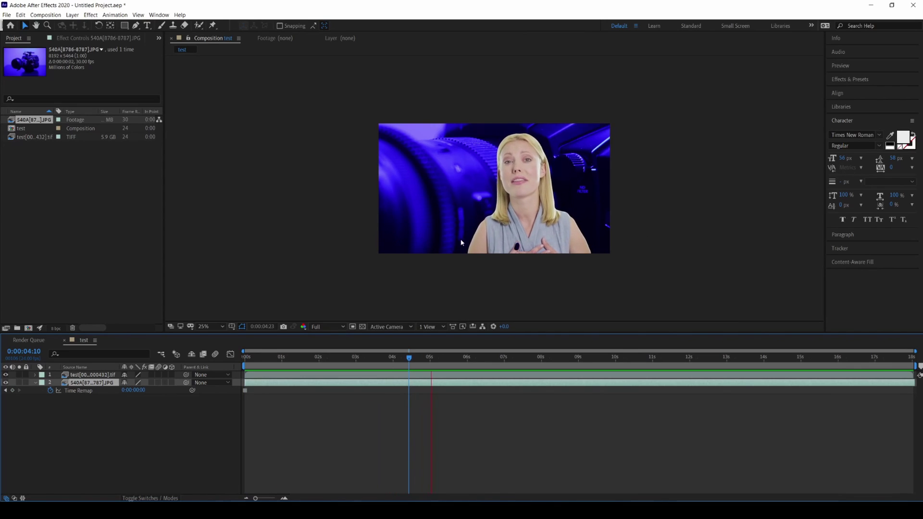
pyautogui.press('space')
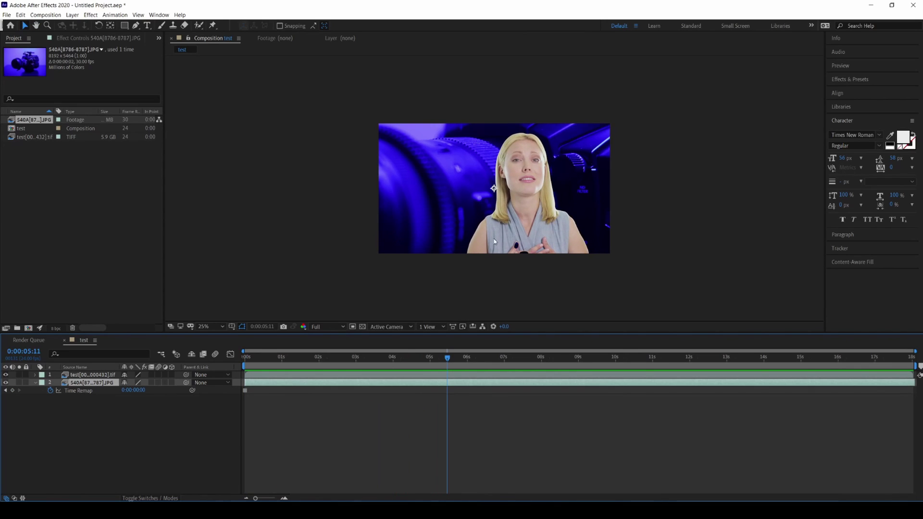
pyautogui.press('space')
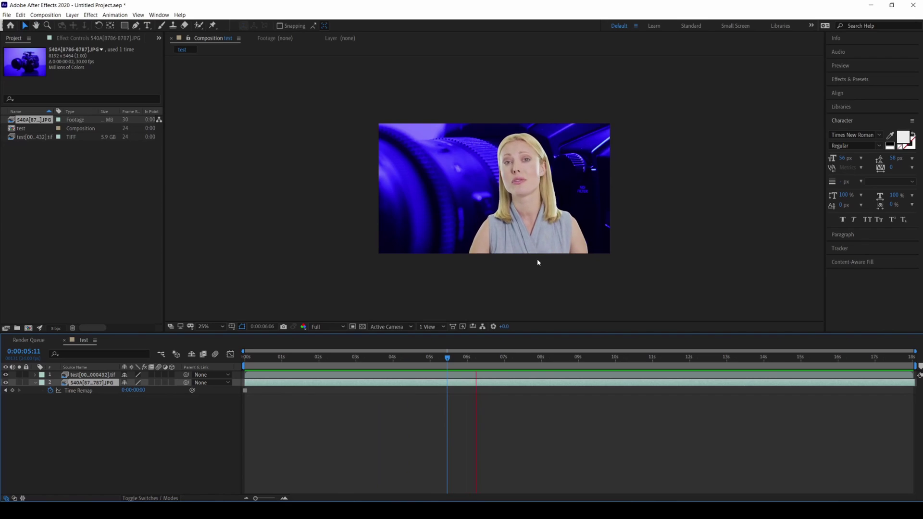